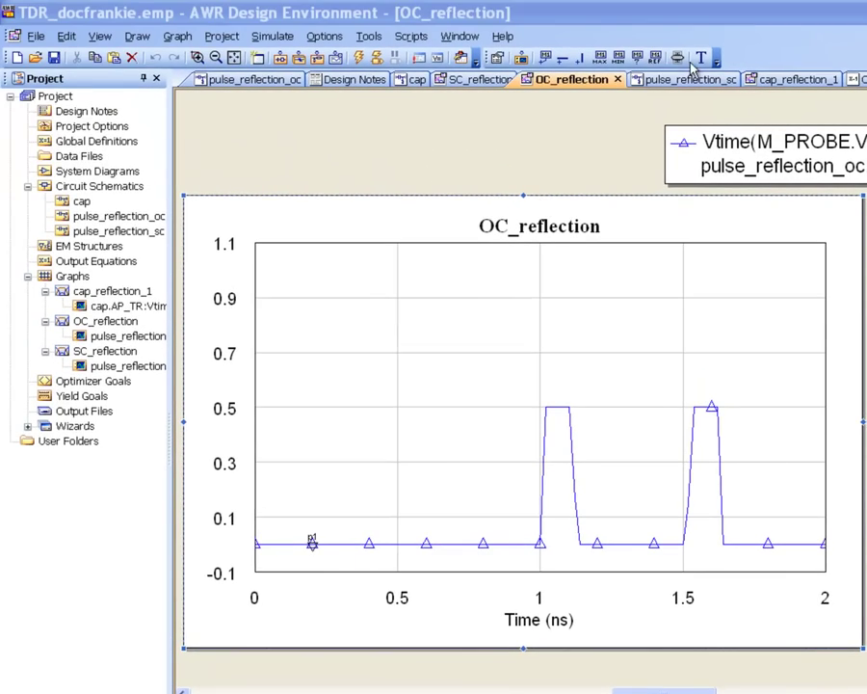
# - Raise the V1:TW maximum to 1 and widen the pulse width to 0.713
pyautogui.click(679, 58)
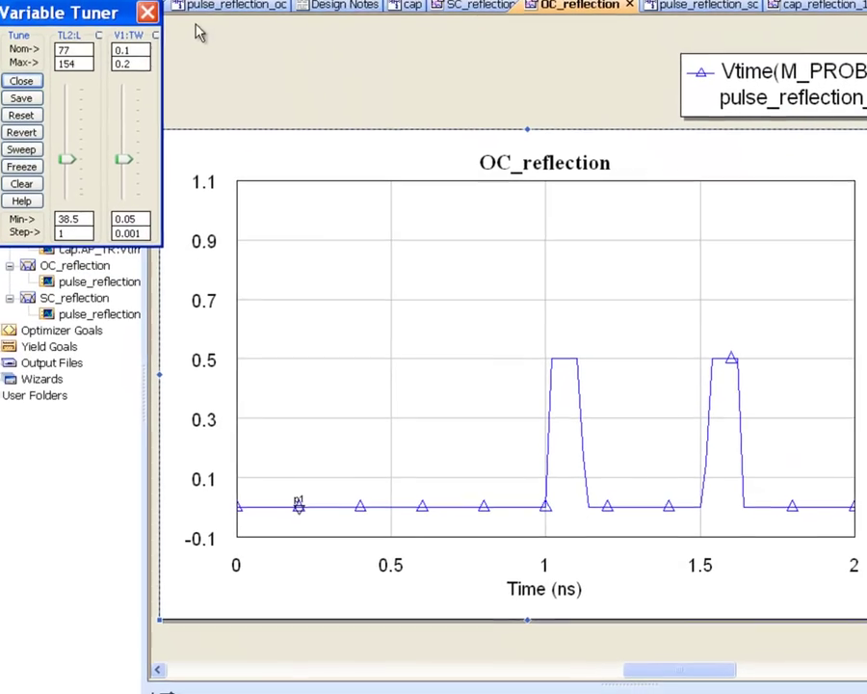
pyautogui.doubleClick(138, 59)
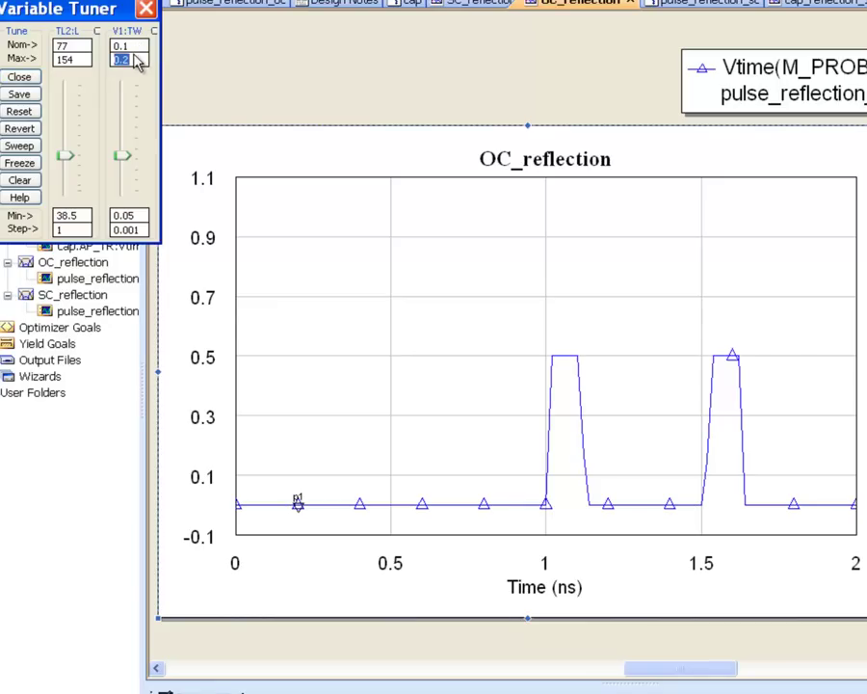
pyautogui.write('1')
pyautogui.press('Return')
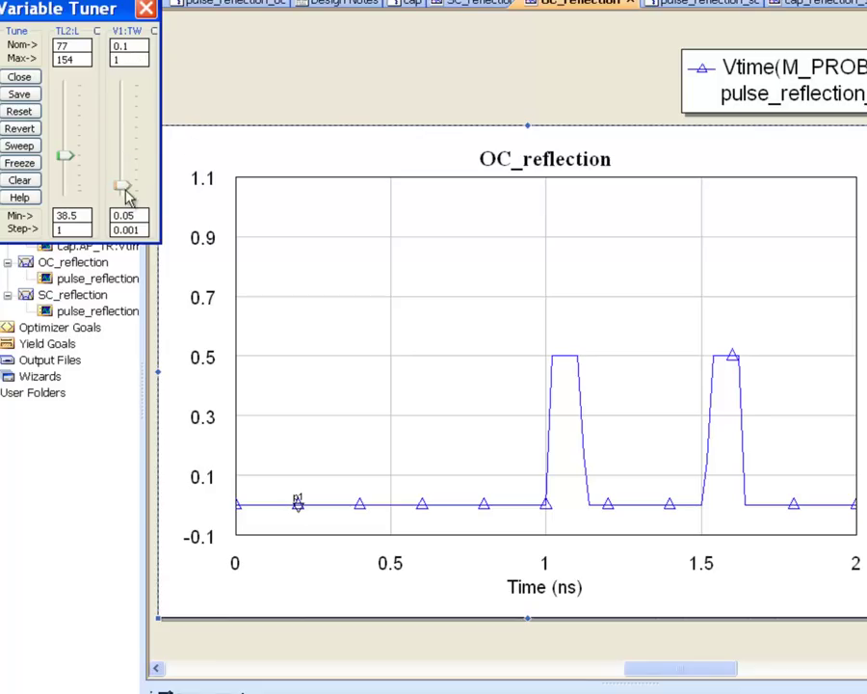
pyautogui.moveTo(121, 191)
pyautogui.mouseDown()
pyautogui.moveTo(130, 171)
pyautogui.moveTo(119, 128)
pyautogui.mouseUp()
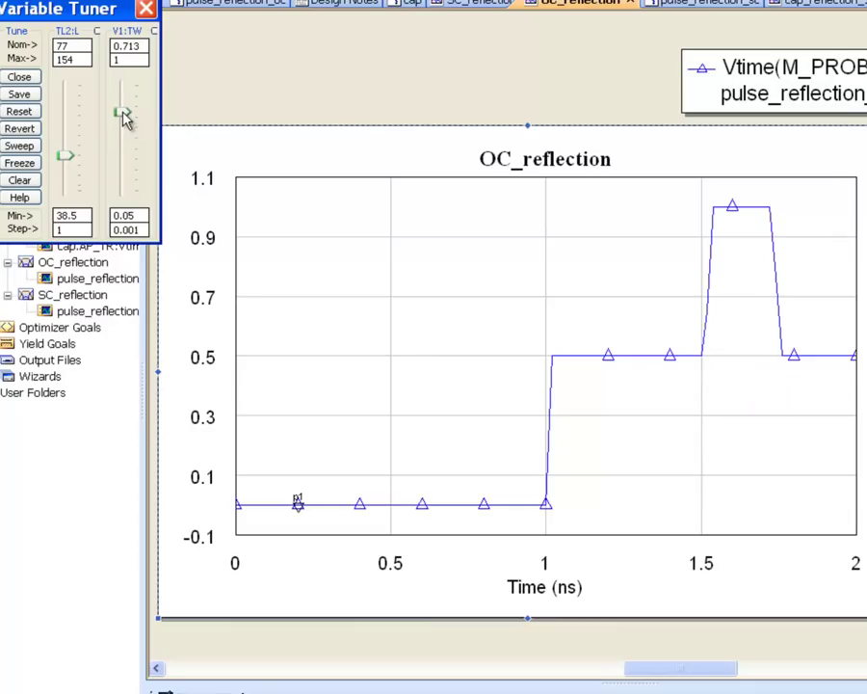
# - Nudge the V1:TW pulse width up to 0.762
pyautogui.moveTo(122, 122); pyautogui.dragTo(123, 117)
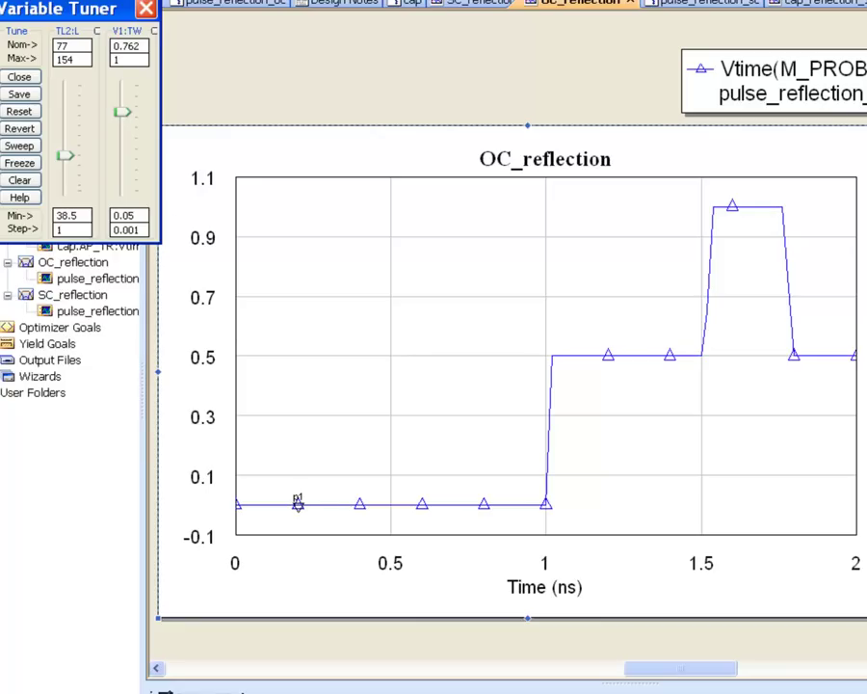
# - Revert to the initial values, set the TL2:L minimum to 0, and lengthen TL2 to 109
pyautogui.click(21, 142)
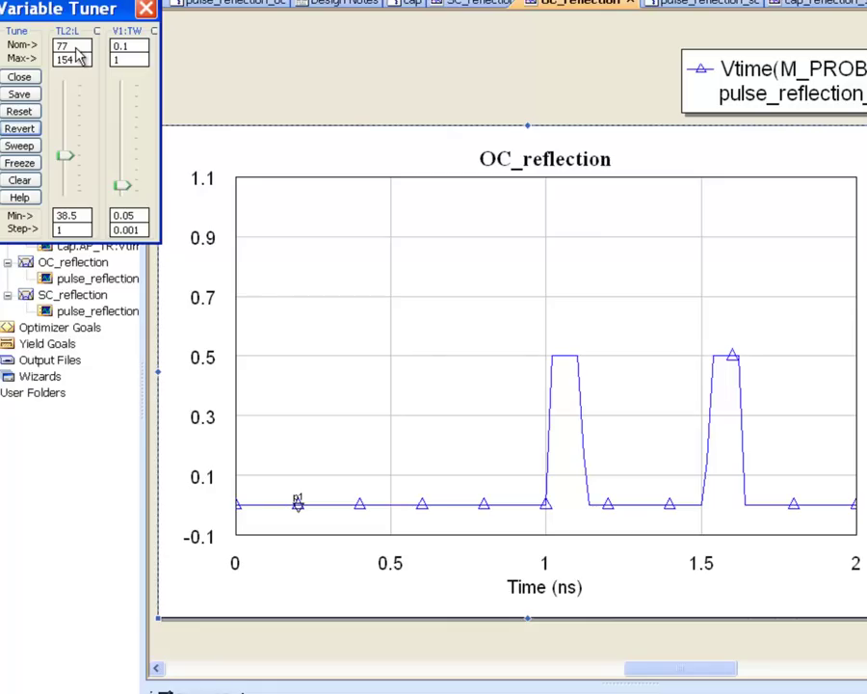
pyautogui.write('0')
pyautogui.press('Return')
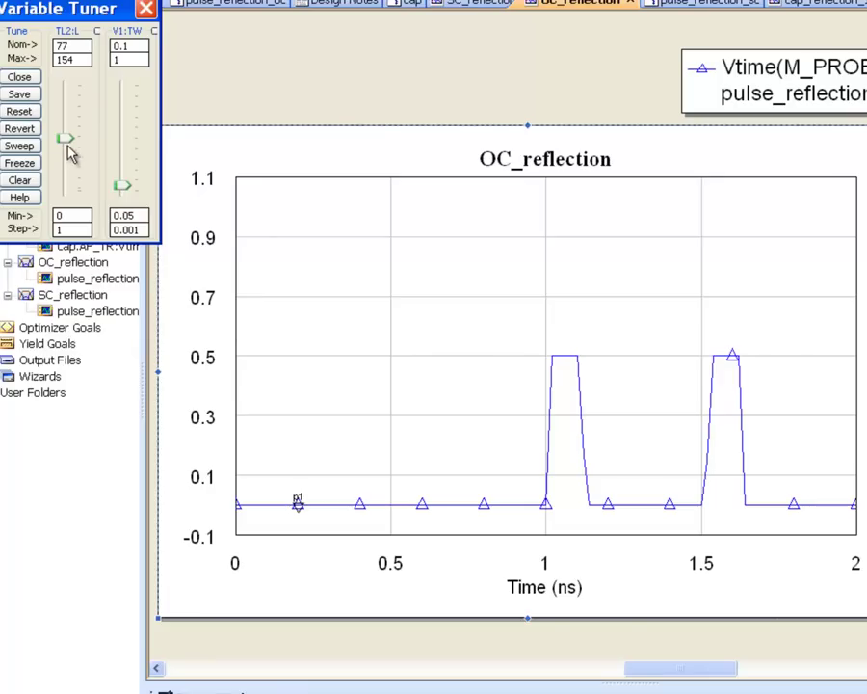
pyautogui.moveTo(72, 136); pyautogui.dragTo(70, 132)
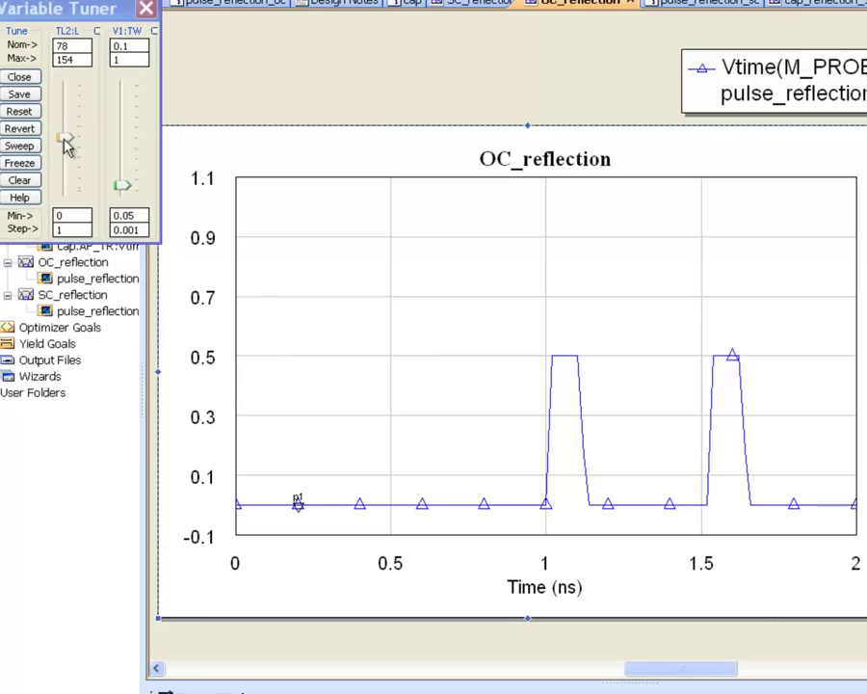
pyautogui.moveTo(67, 136); pyautogui.dragTo(66, 118)
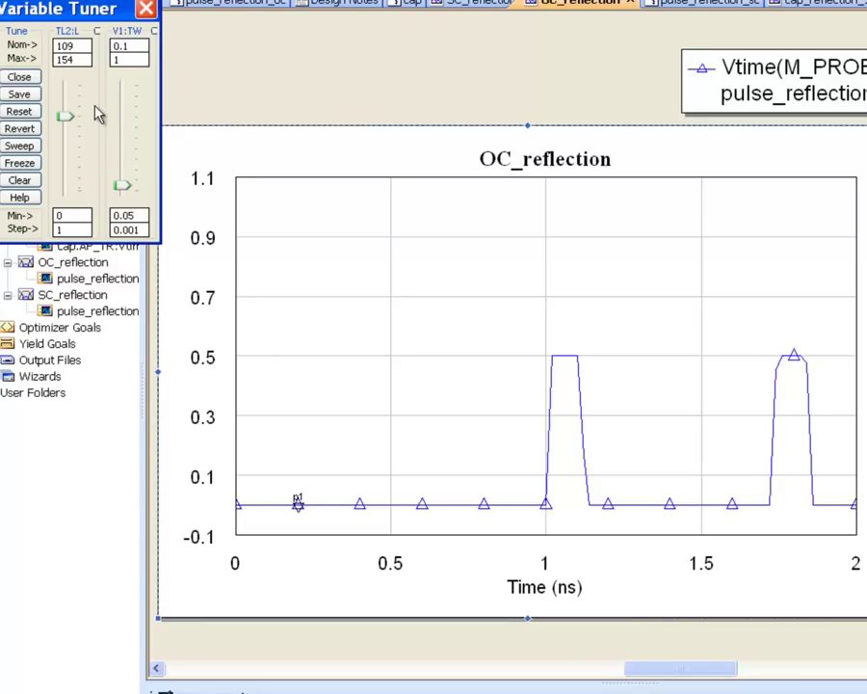
# - Set the V1:TW pulse width to 0.4 and shorten TL2 to 61
pyautogui.click(131, 49)
pyautogui.doubleClick(128, 50)
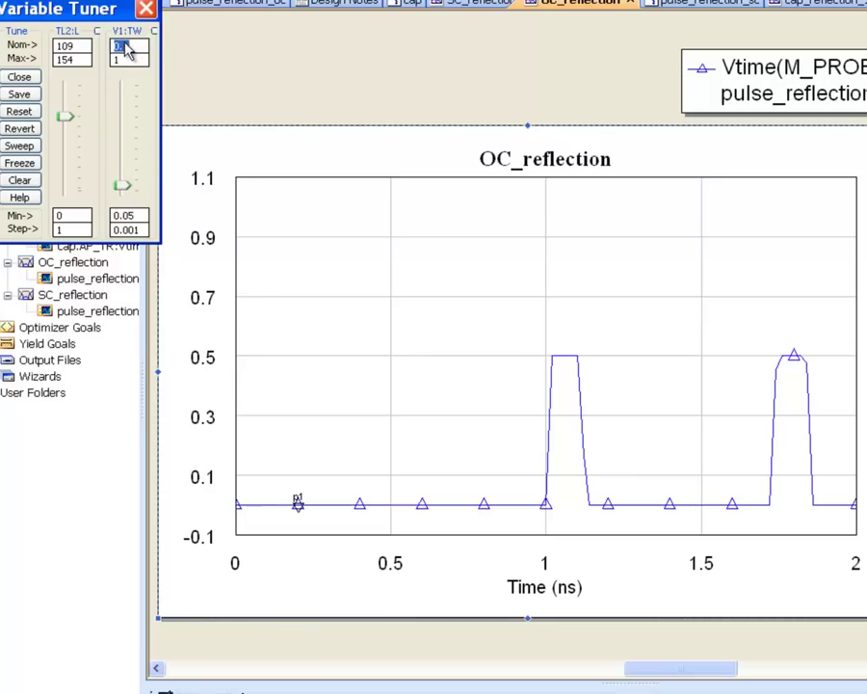
pyautogui.write('0.')
pyautogui.write('1')
pyautogui.press('BackSpace')
pyautogui.write('4')
pyautogui.press('Return')
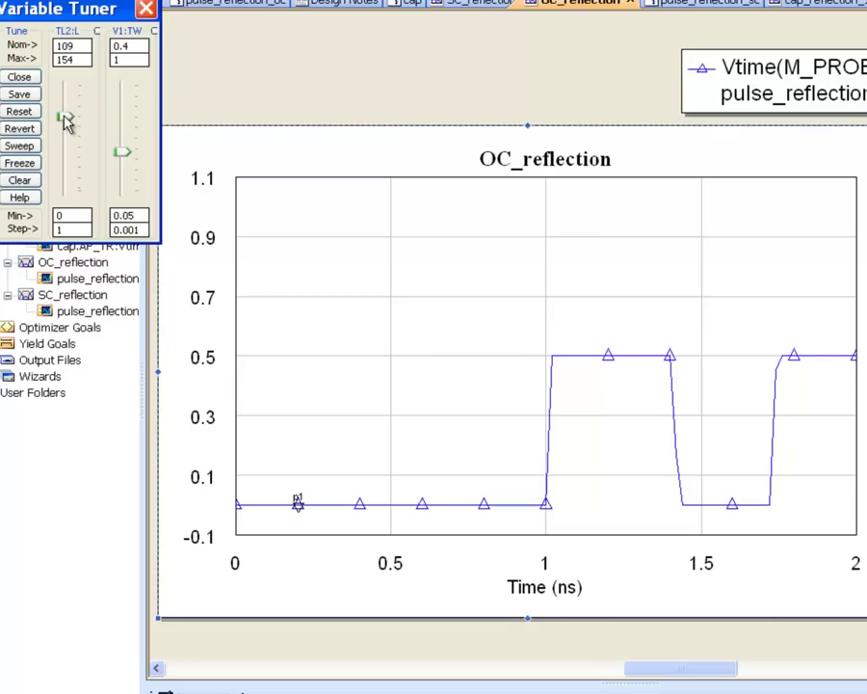
pyautogui.moveTo(66, 121); pyautogui.dragTo(64, 151)
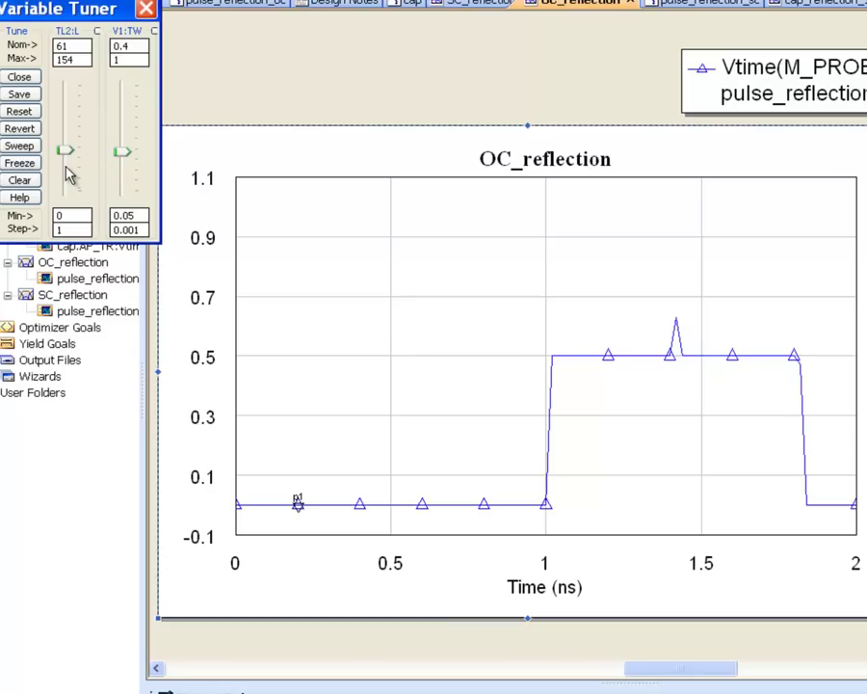
# - Shorten TL2 to about 41 to overlap the pulses, then close the Variable Tuner
pyautogui.click(67, 173)
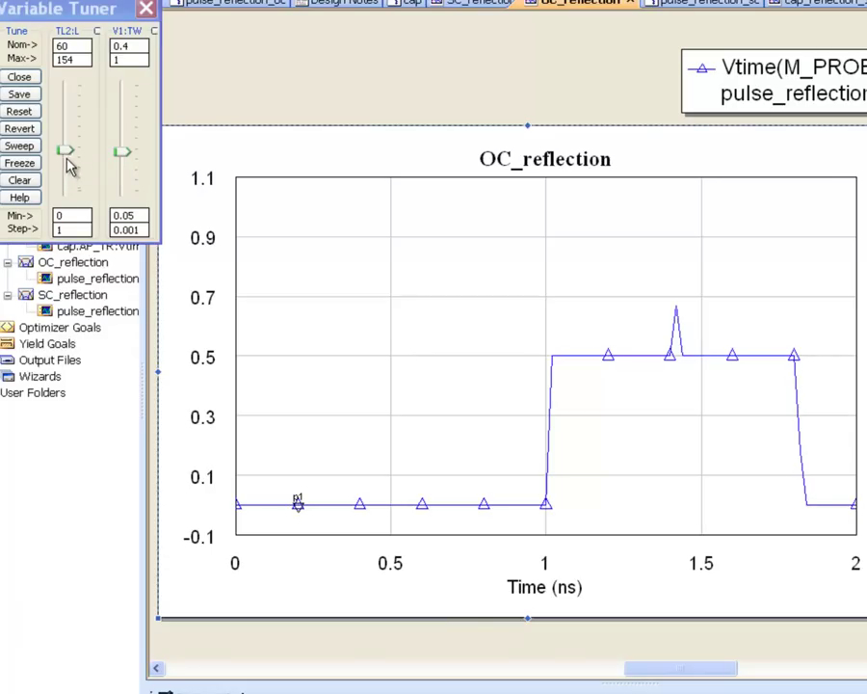
pyautogui.moveTo(67, 152)
pyautogui.mouseDown()
pyautogui.moveTo(75, 172)
pyautogui.moveTo(57, 173)
pyautogui.mouseUp()
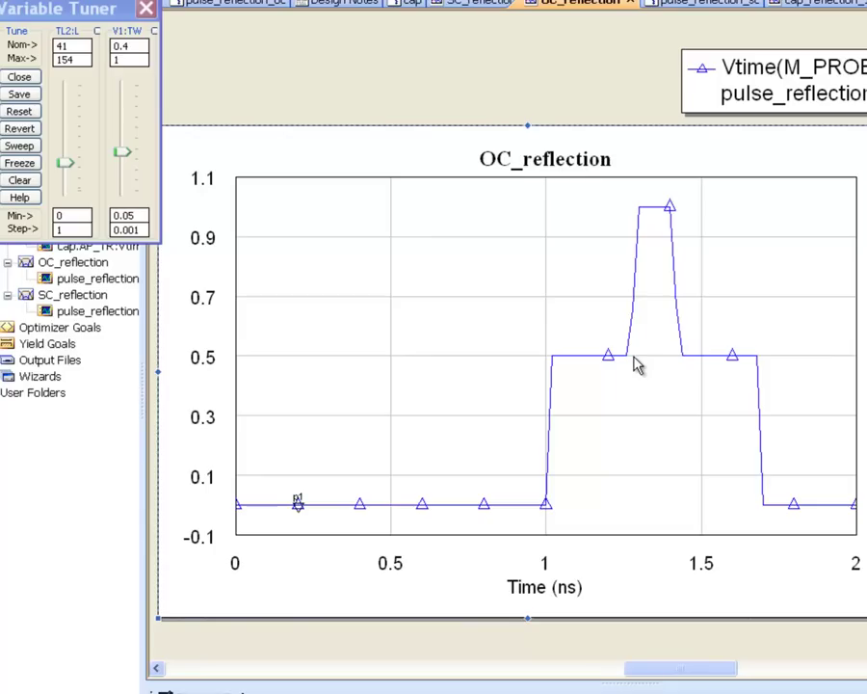
pyautogui.click(19, 76)
pyautogui.click(69, 262)
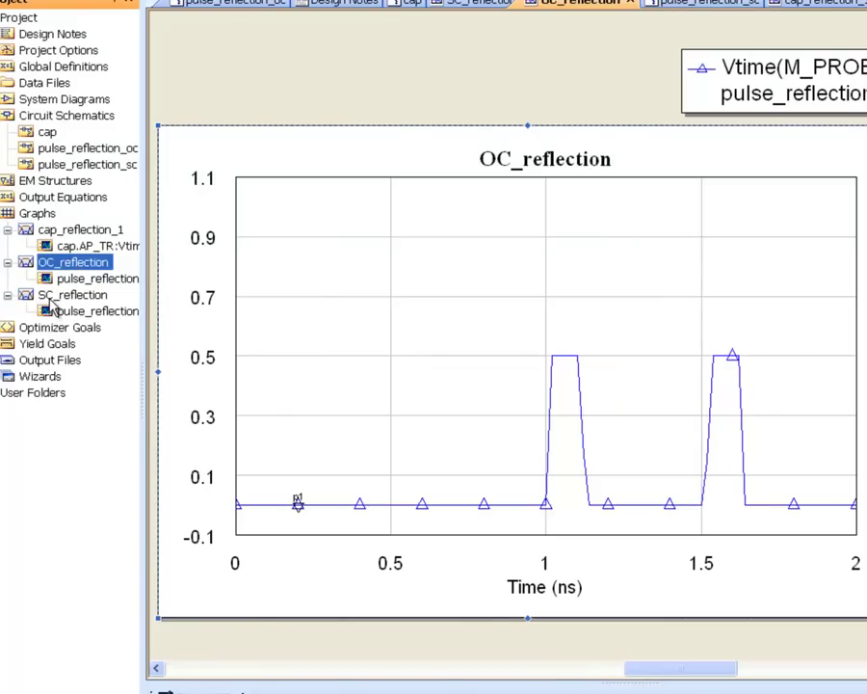
# - Open the SC_reflection graph from the Project tree's Graphs
pyautogui.doubleClick(51, 300)
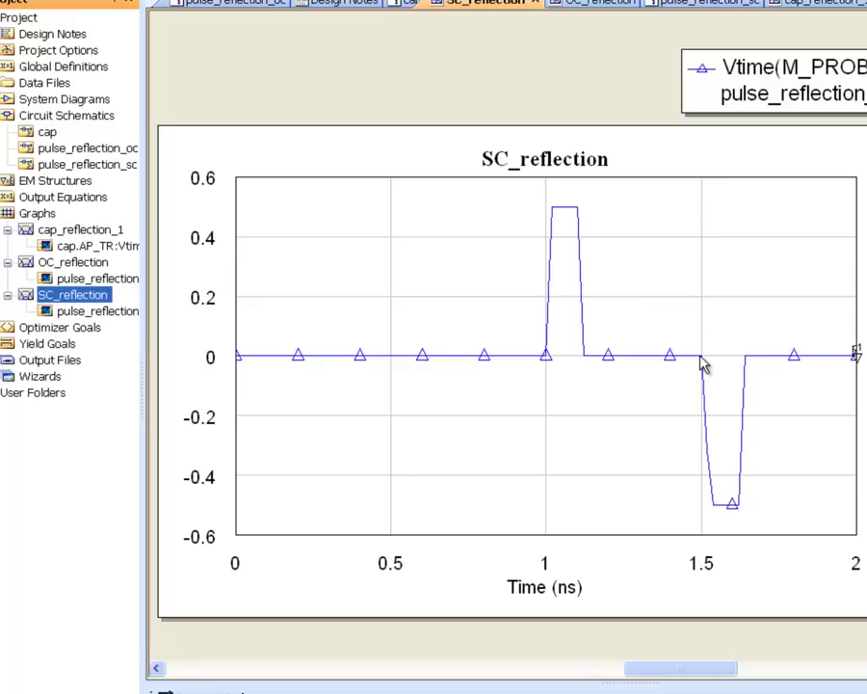
# - Start tuning with F9, set the V1:TW maximum to 1, and widen the pulse to 1
pyautogui.press('F9')
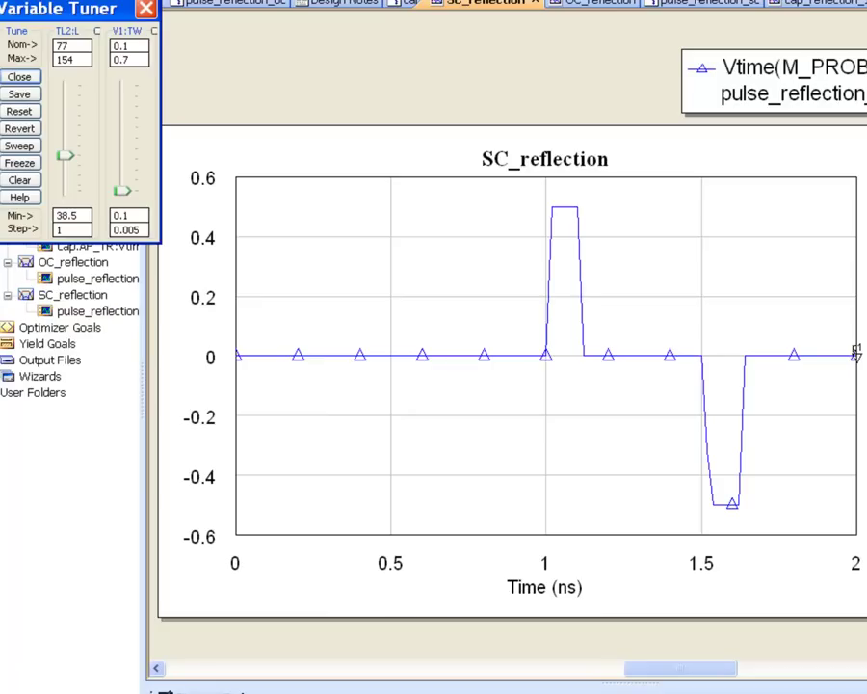
pyautogui.doubleClick(132, 60)
pyautogui.write('1')
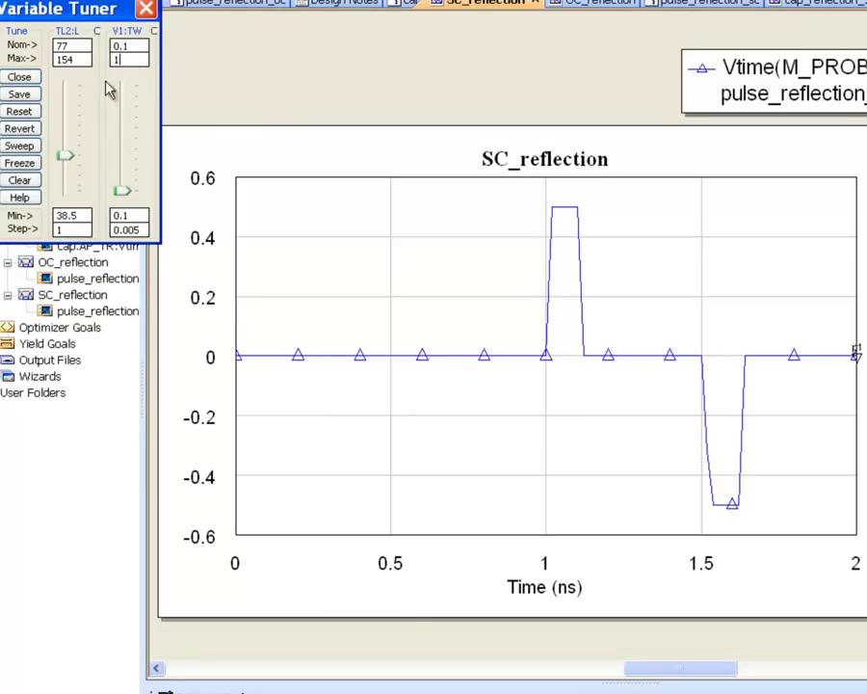
pyautogui.moveTo(116, 183)
pyautogui.mouseDown()
pyautogui.moveTo(123, 185)
pyautogui.moveTo(136, 152)
pyautogui.moveTo(127, 96)
pyautogui.moveTo(143, 89)
pyautogui.moveTo(152, 103)
pyautogui.mouseUp()
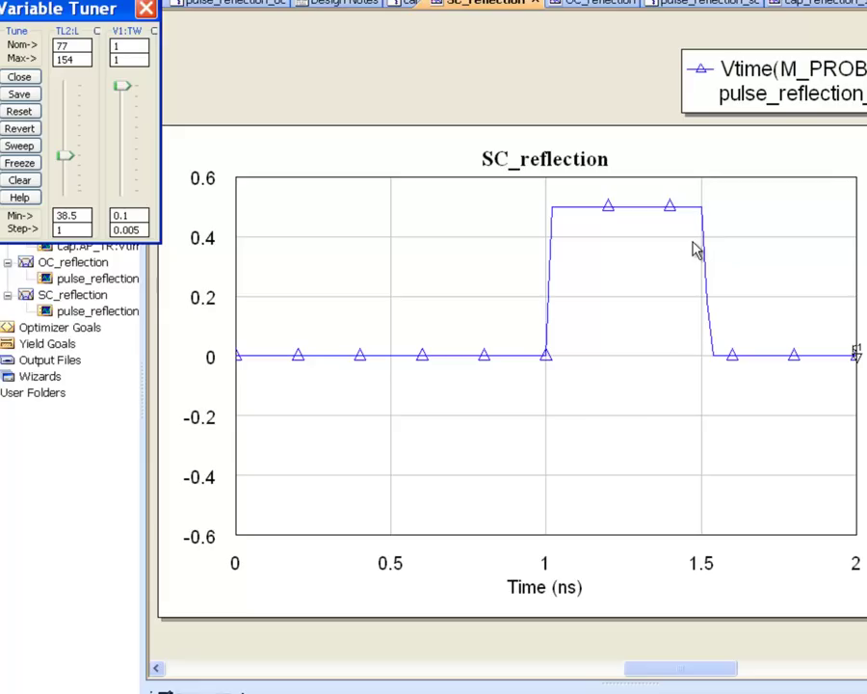
# - Revert to the initial values, set the pulse width to 0.4, and shorten TL2 to 38.5
pyautogui.click(15, 129)
pyautogui.click(33, 141)
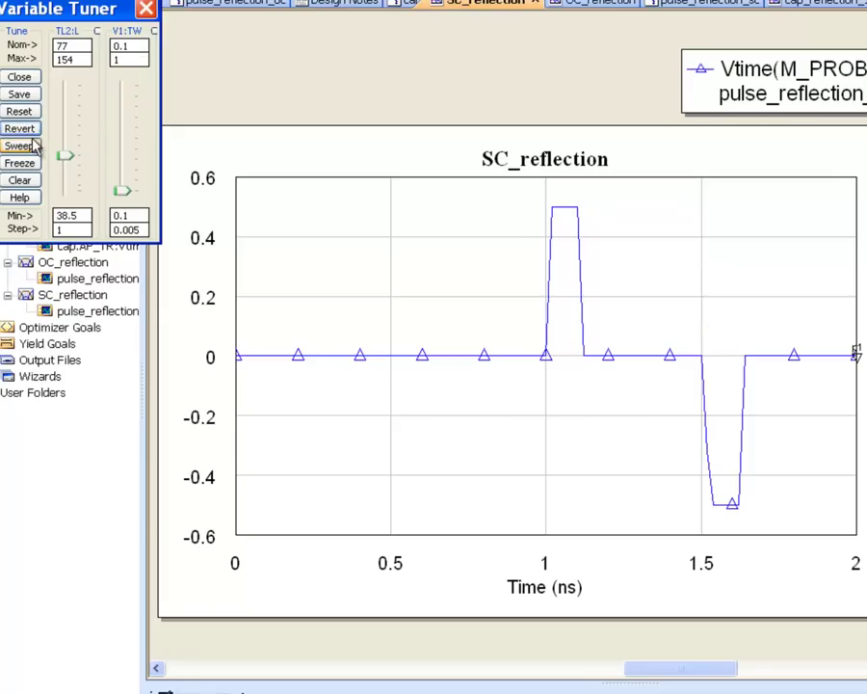
pyautogui.doubleClick(132, 51)
pyautogui.write('0.4')
pyautogui.press('Return')
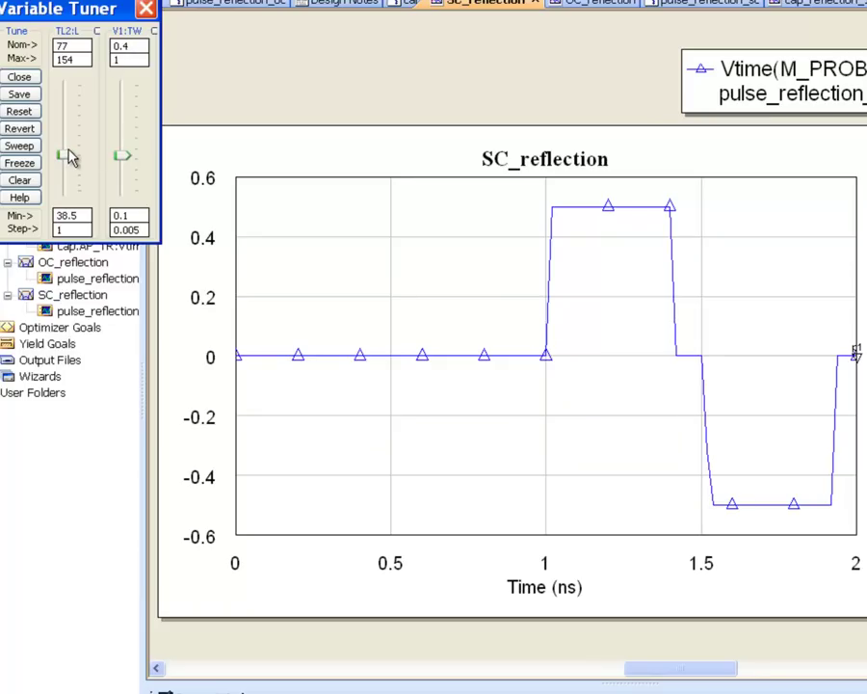
pyautogui.moveTo(69, 154); pyautogui.dragTo(76, 125)
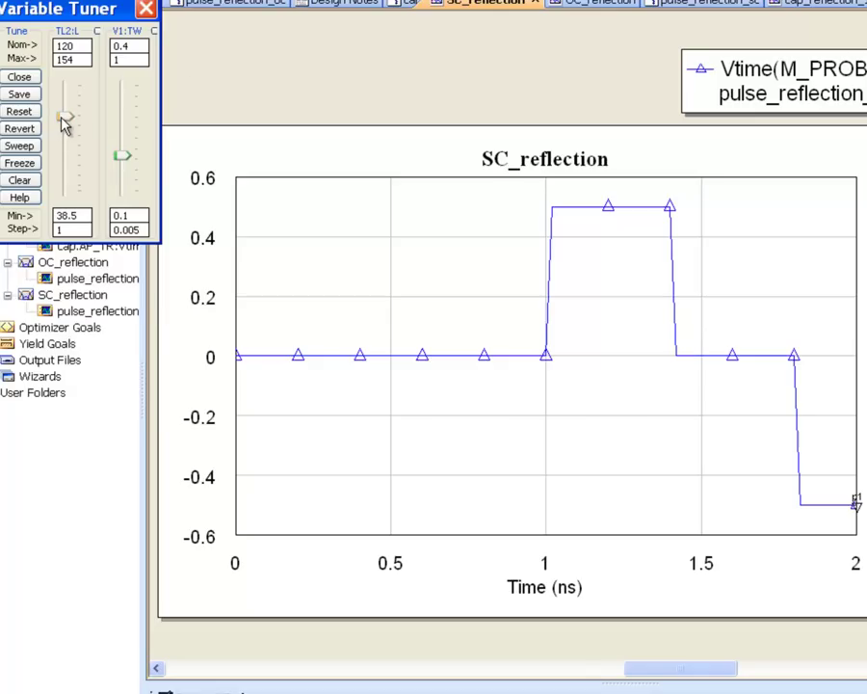
pyautogui.moveTo(70, 123); pyautogui.dragTo(68, 189)
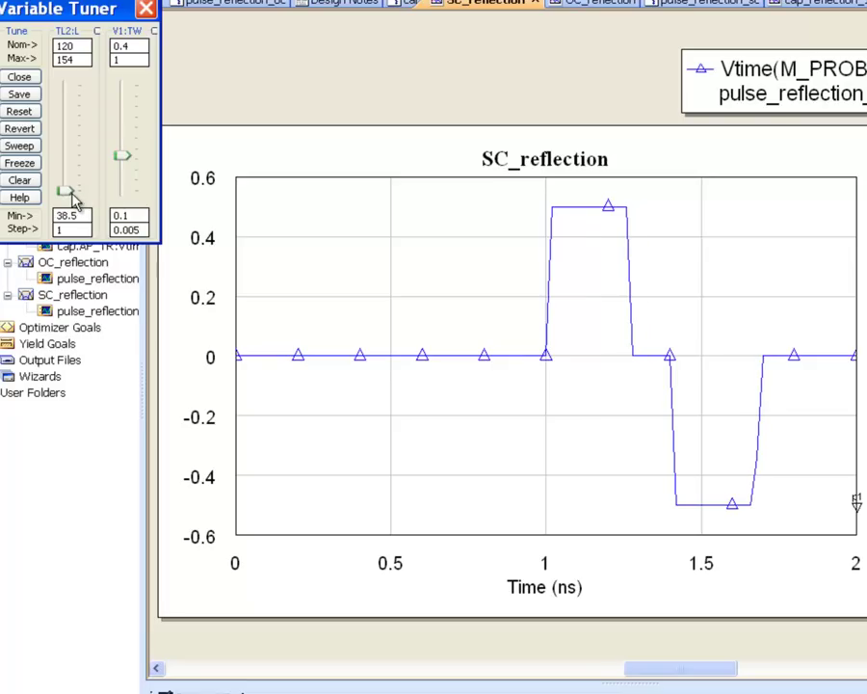